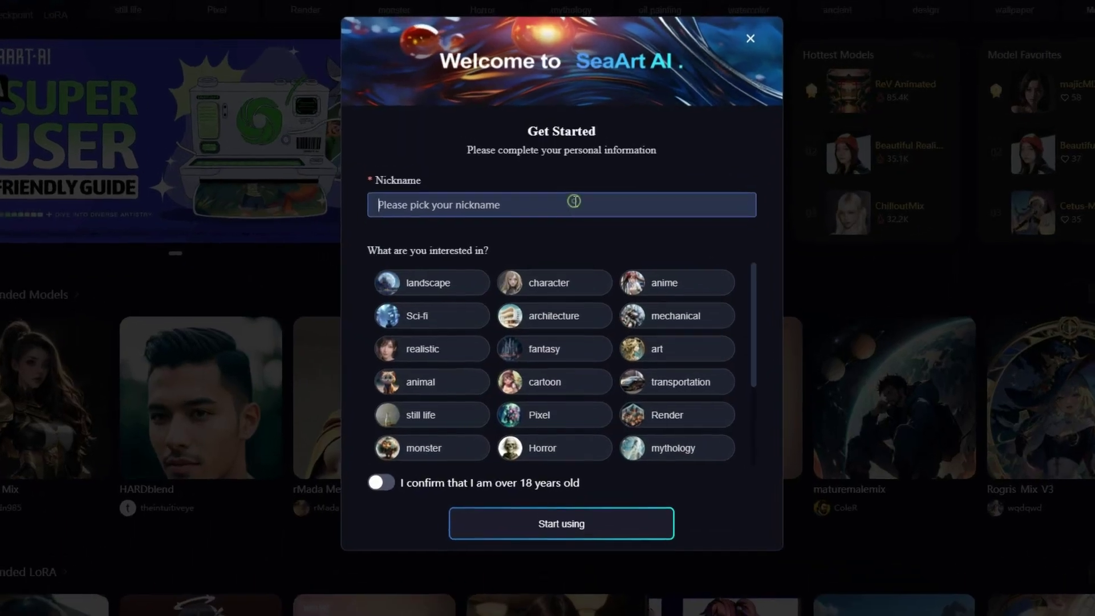
type("PromptRev")
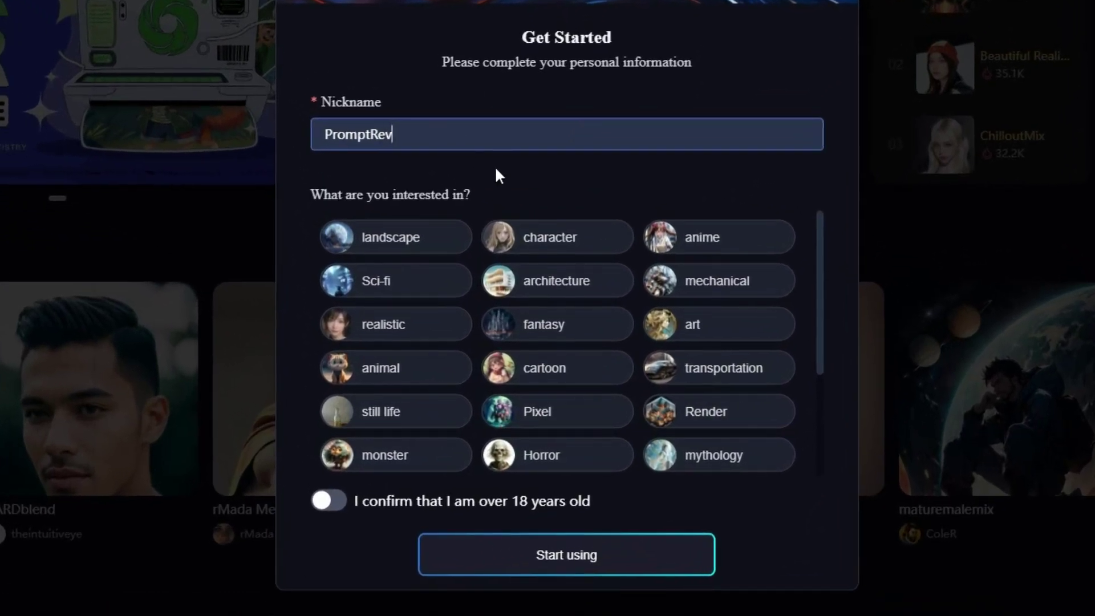
Pick landscape, character, art and realistic interests, confirm 18+, and start using the site.
left_click(434, 243)
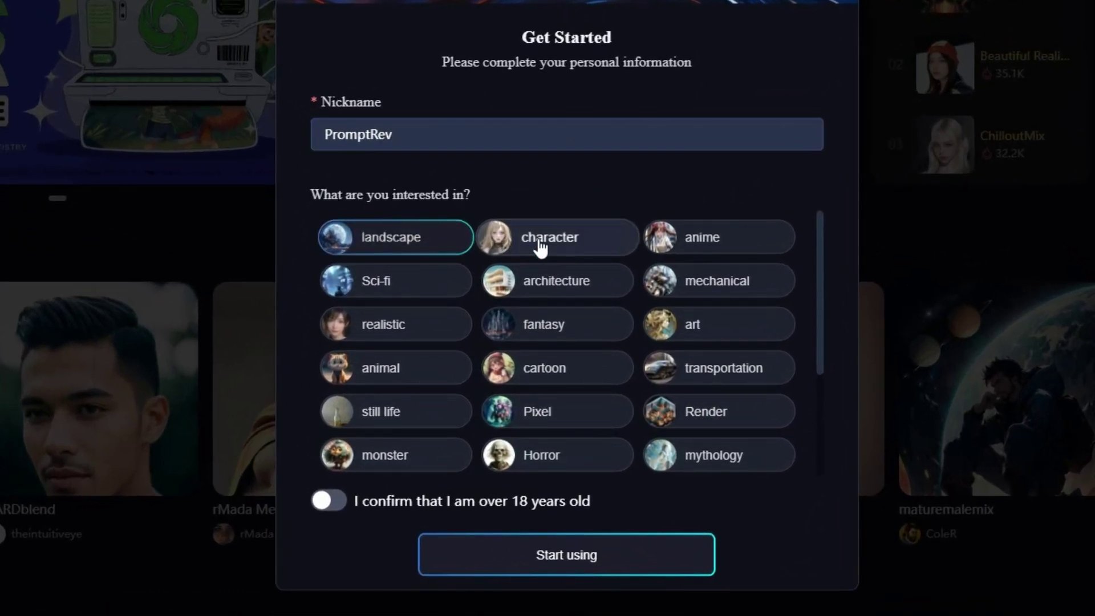
left_click(568, 247)
left_click(724, 325)
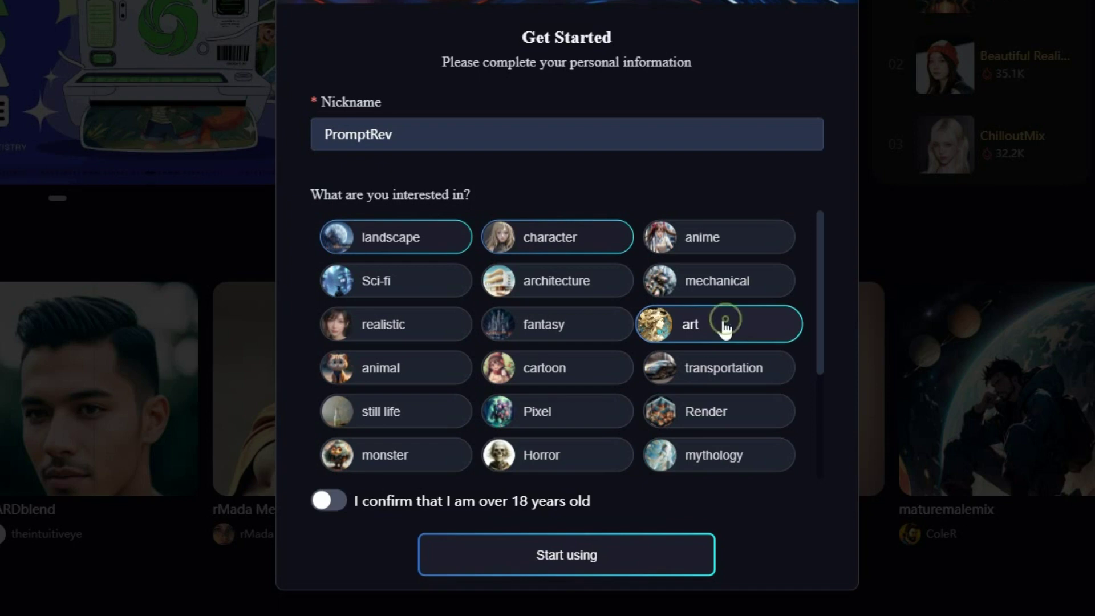
left_click(433, 325)
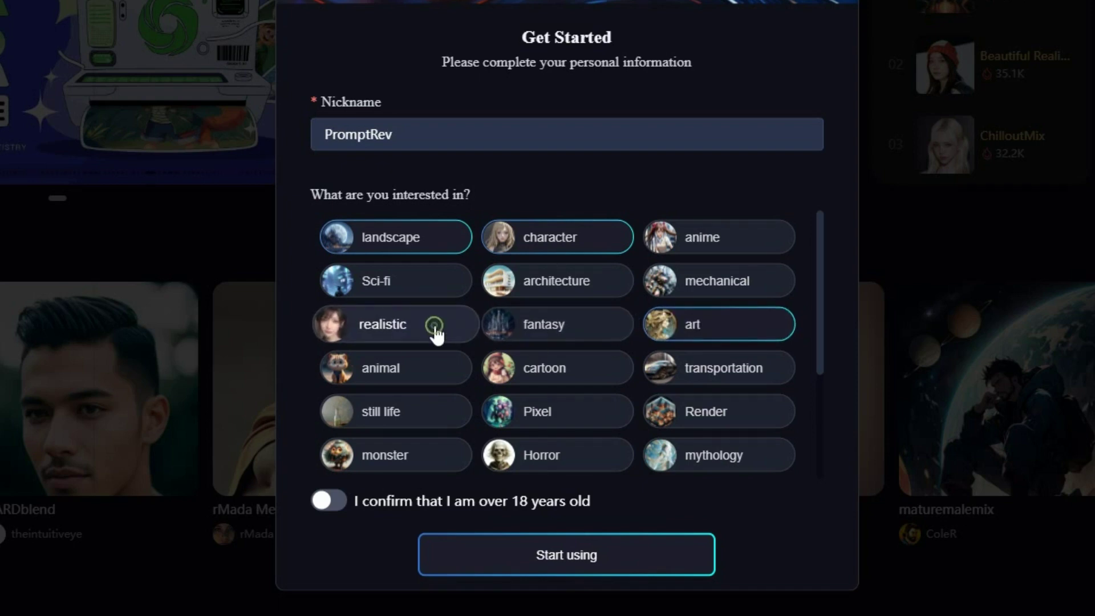
left_click(344, 508)
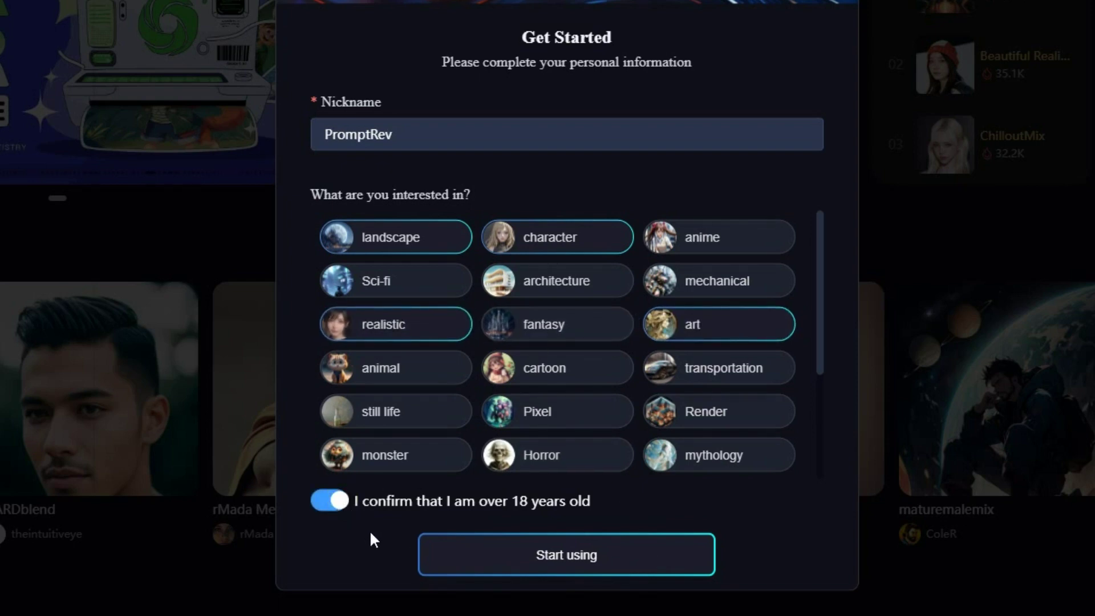
left_click(658, 561)
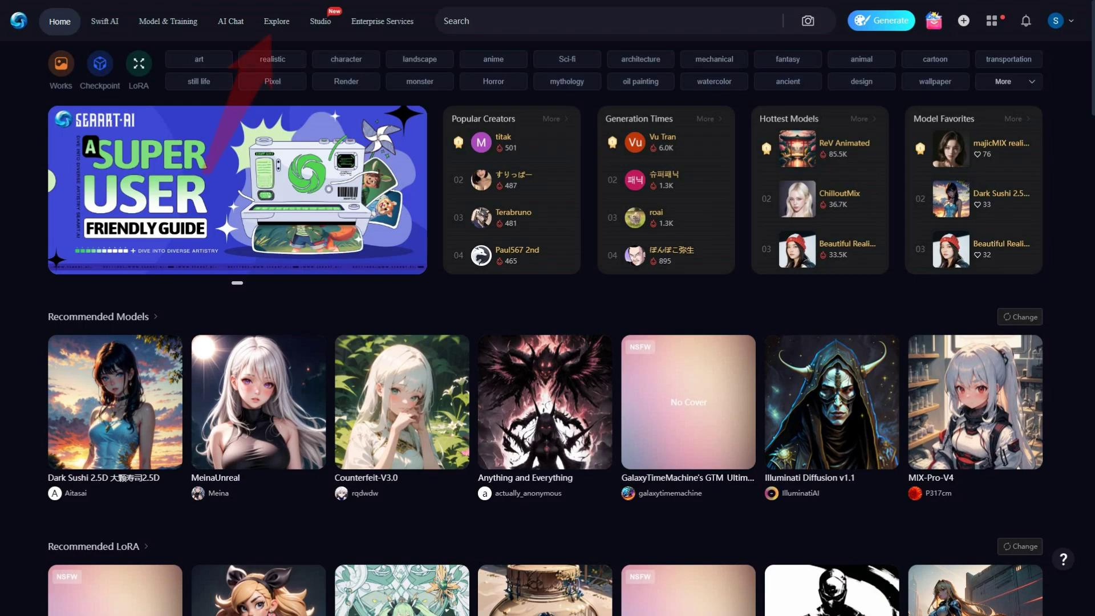
Browse the Explore gallery through realistic, anime, Sci-fi, fantasy and cartoon categories.
left_click(276, 20)
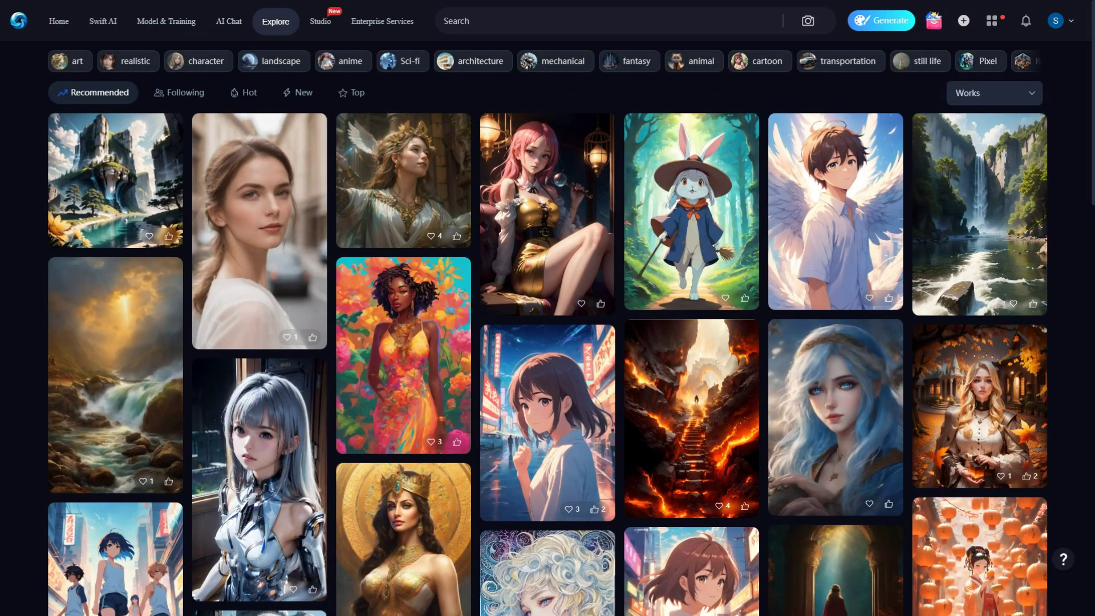
scroll(548, 343, "down", 2)
scroll(548, 342, "down", 2)
scroll(548, 342, "down", 2)
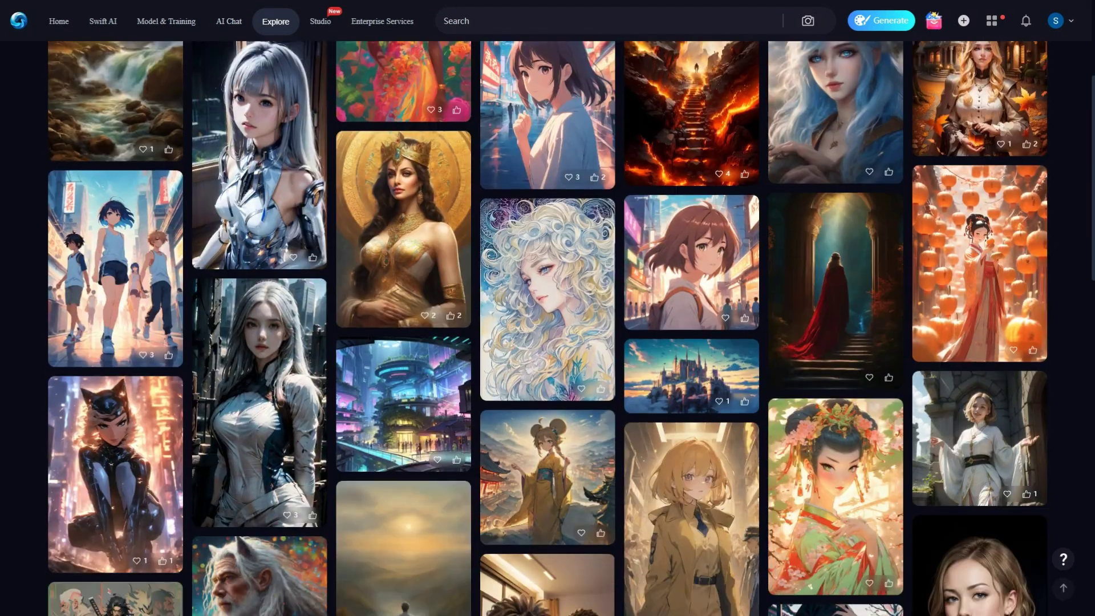
scroll(547, 342, "down", 2)
scroll(548, 342, "down", 1)
scroll(547, 343, "down", 1)
scroll(547, 342, "down", 1)
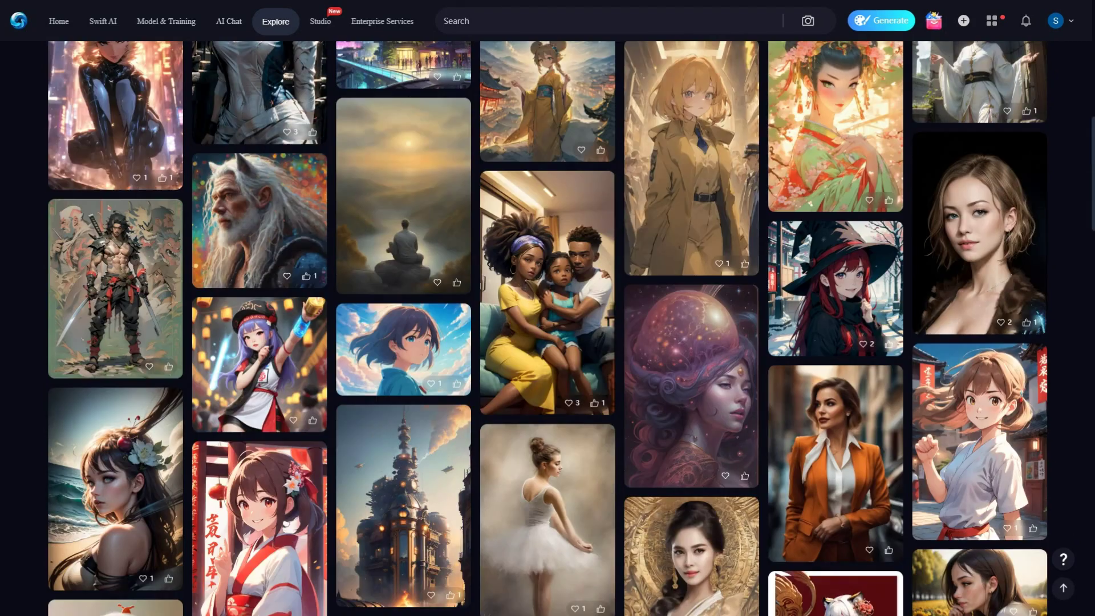
scroll(547, 342, "down", 1)
scroll(547, 342, "up", 2)
scroll(548, 342, "up", 2)
scroll(548, 343, "up", 3)
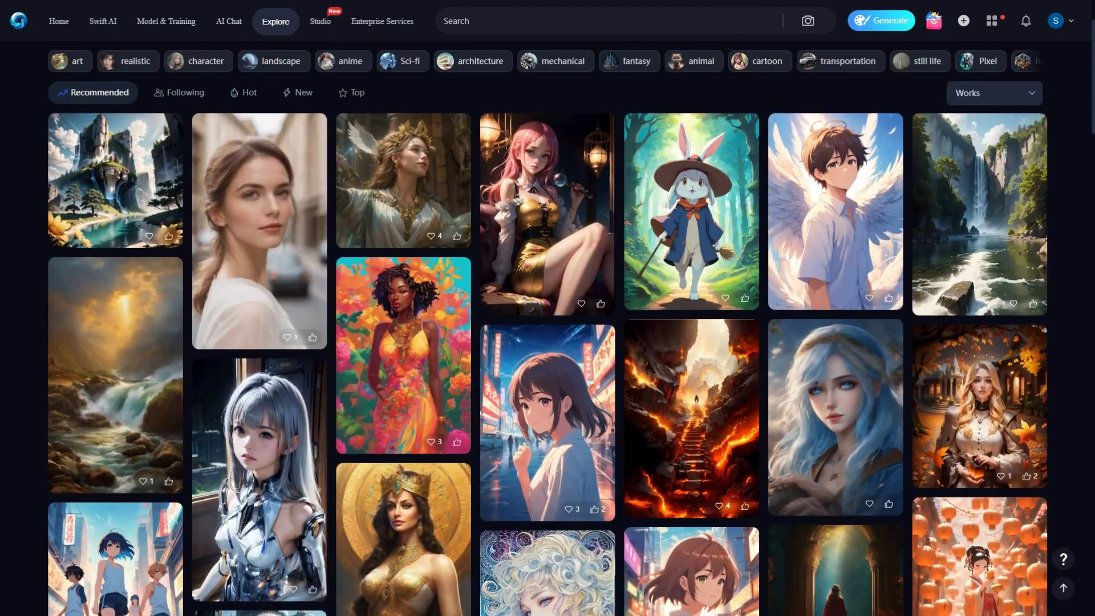
left_click(126, 61)
left_click(342, 61)
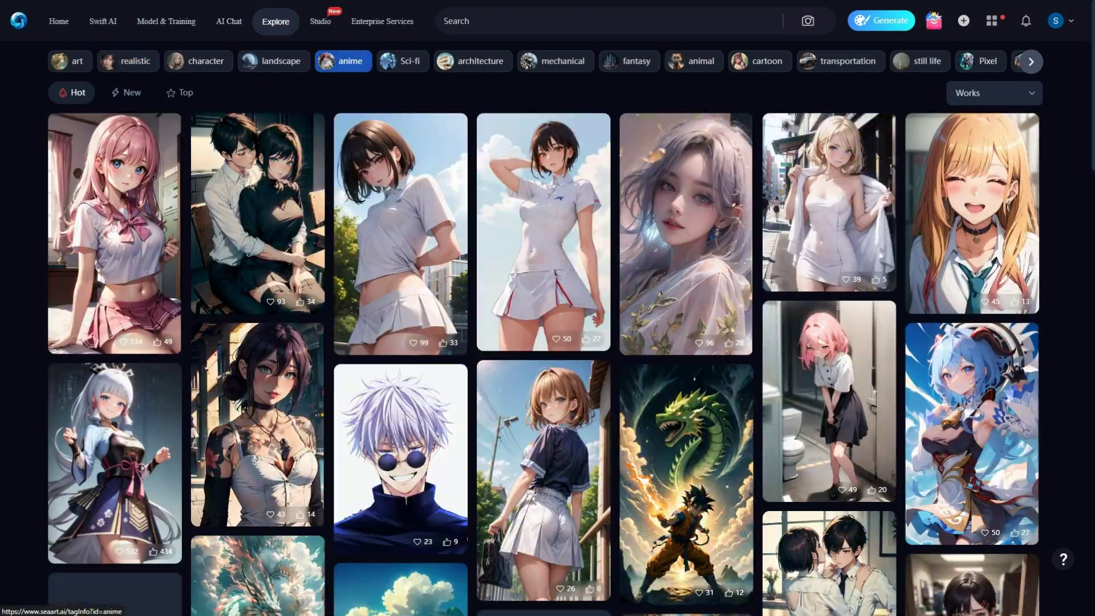
left_click(403, 61)
left_click(550, 60)
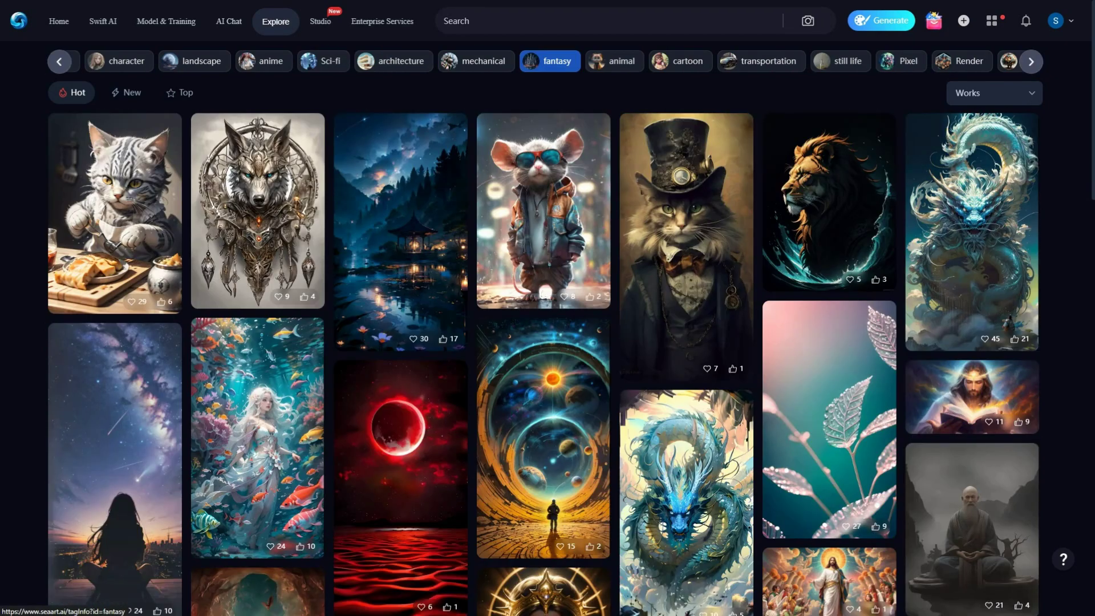
left_click(687, 61)
Return to Recommended works and view the young woman street portrait's detail page.
left_click(276, 21)
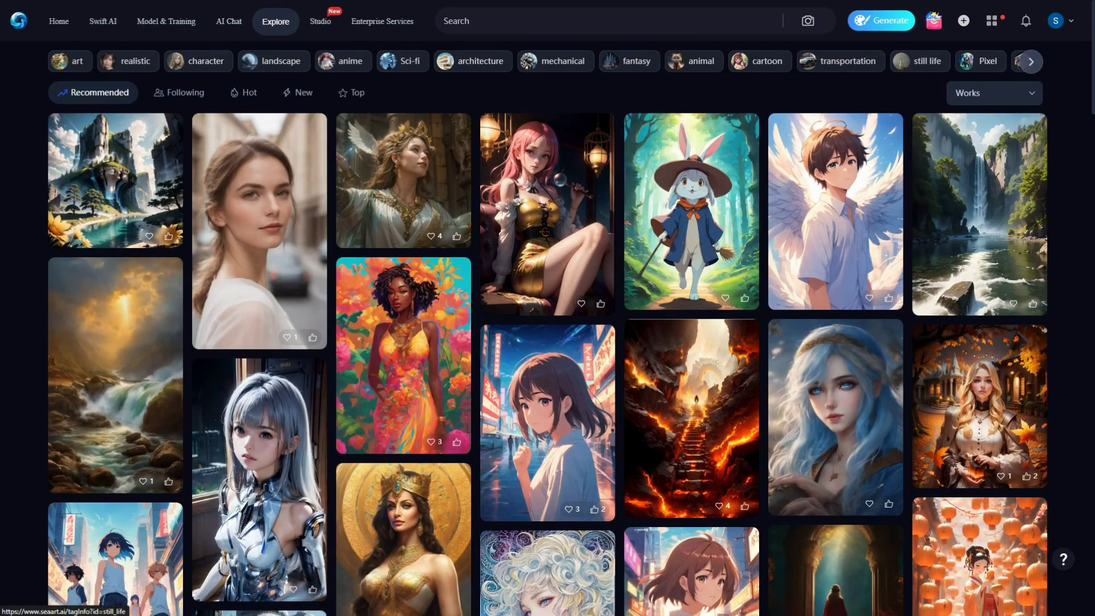
left_click(259, 189)
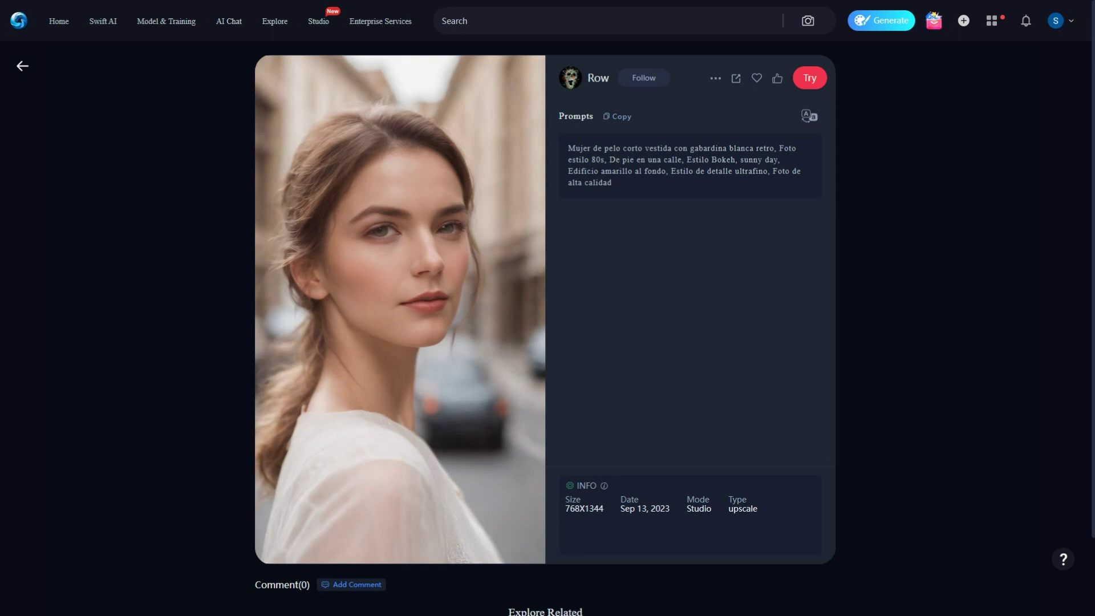
Reuse the portrait's Spanish prompt to generate four portraits and preview the first one.
left_click(810, 77)
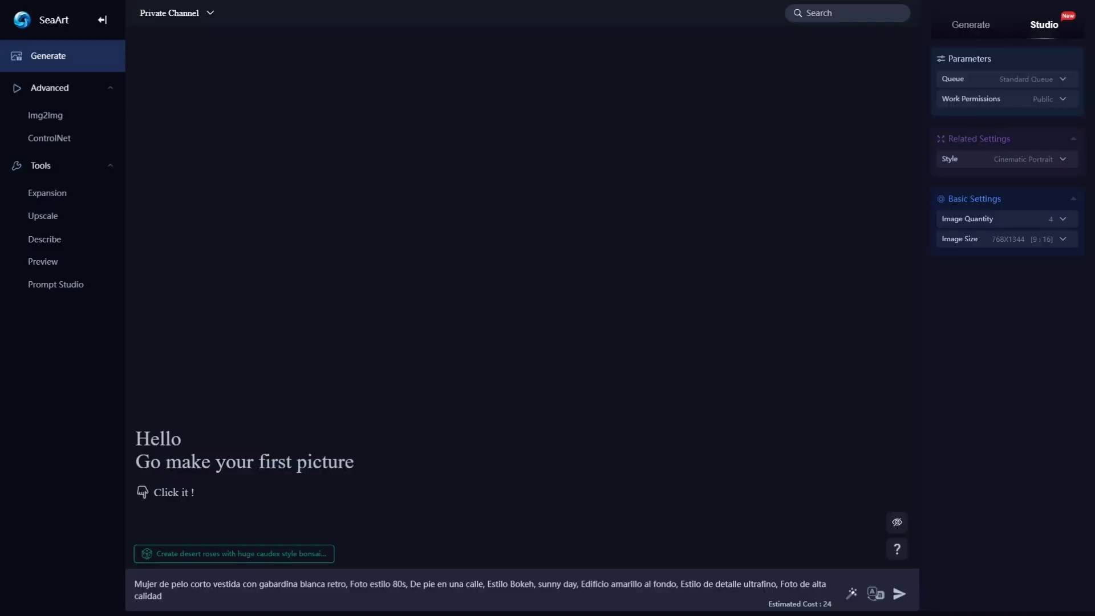
key("ctrl+a")
key("ctrl+v")
left_click(899, 592)
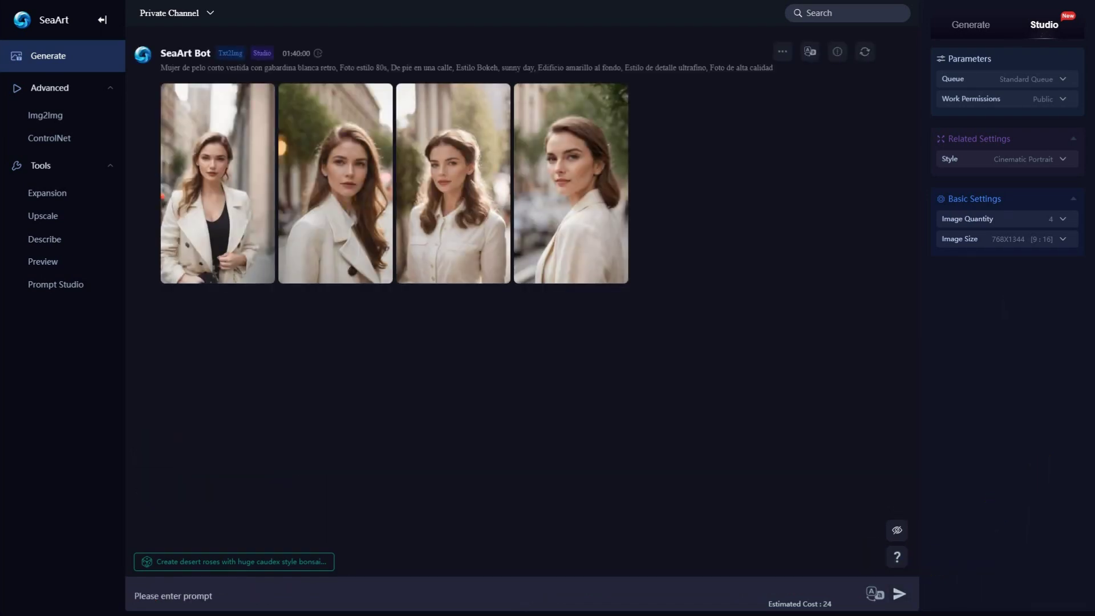
left_click(218, 171)
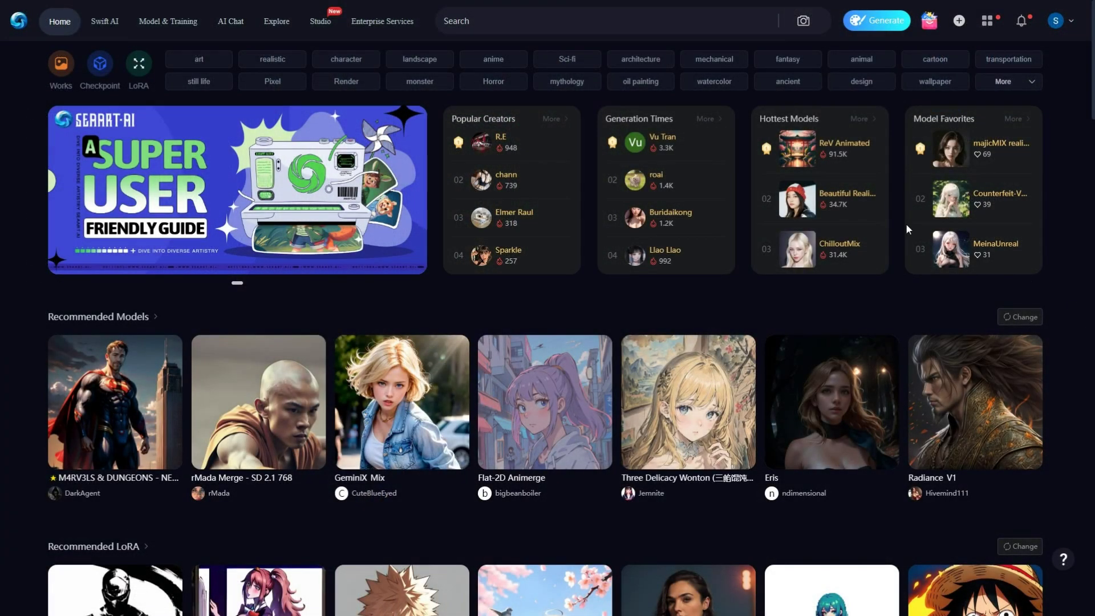
Generate from a pasted prompt, keep Default mode and model, and add two LoRA styles.
left_click(885, 28)
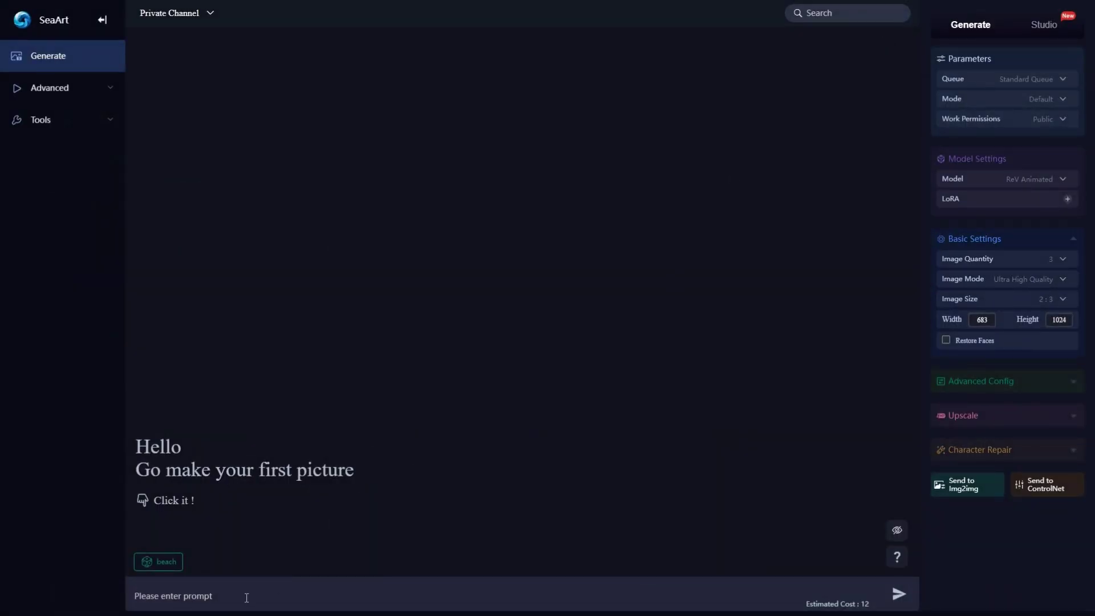
type("Unbeatable masterpiece, Ultra photo realsisim, Perfect artwork, Intricate details, Best quality, Strong light, High contrast, Cyberpunk, Quantum punk, Nano punk, (Machinary:1.2)(Masterpiece) , (Best quality) , (extremely detailed wallpaper CG unity 8k) , (best character detail:1.36), marshes, Oppressive skies, white clouds , (delicated lines:1.24), ([Specular reflection water]:1.37) , (fantasy) , cumulonimbus clouds , (The oppressive atmosphere of the host:1.14) , (Cold light:1.2) , Color splattering , Colorful, full bodyesbian,White background, detailed eyes, beautiful eyes, detailed eyes hadows, red eyes, red lipstick, wariza, hair adornments, Simple background, cube hair ornament, blonde hair, 1girl, wavy hair, high high quality")
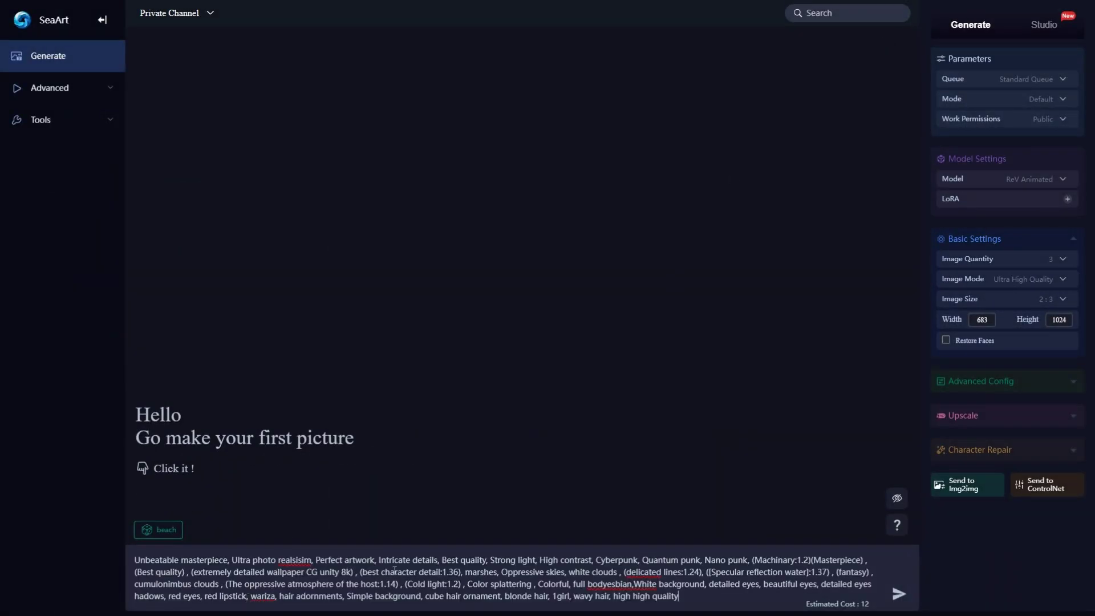
left_click(898, 594)
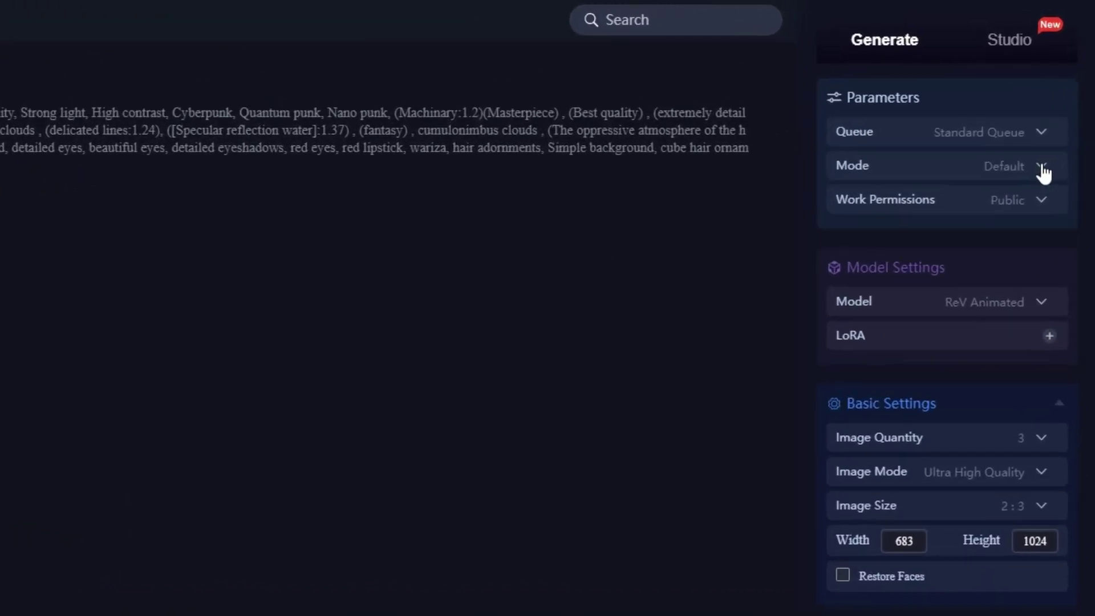
left_click(1037, 135)
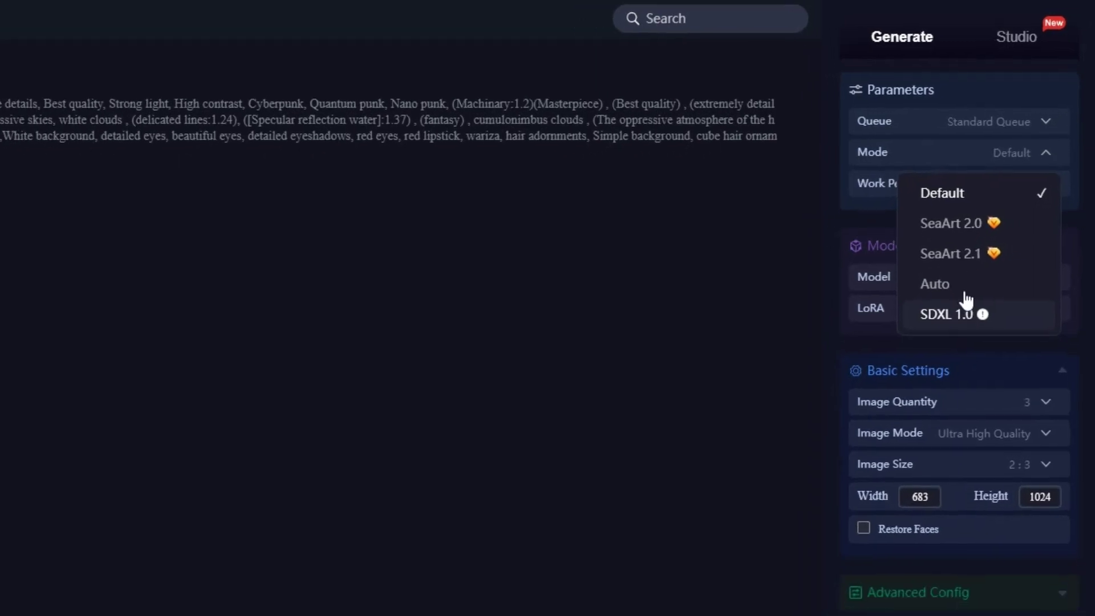
left_click(1056, 200)
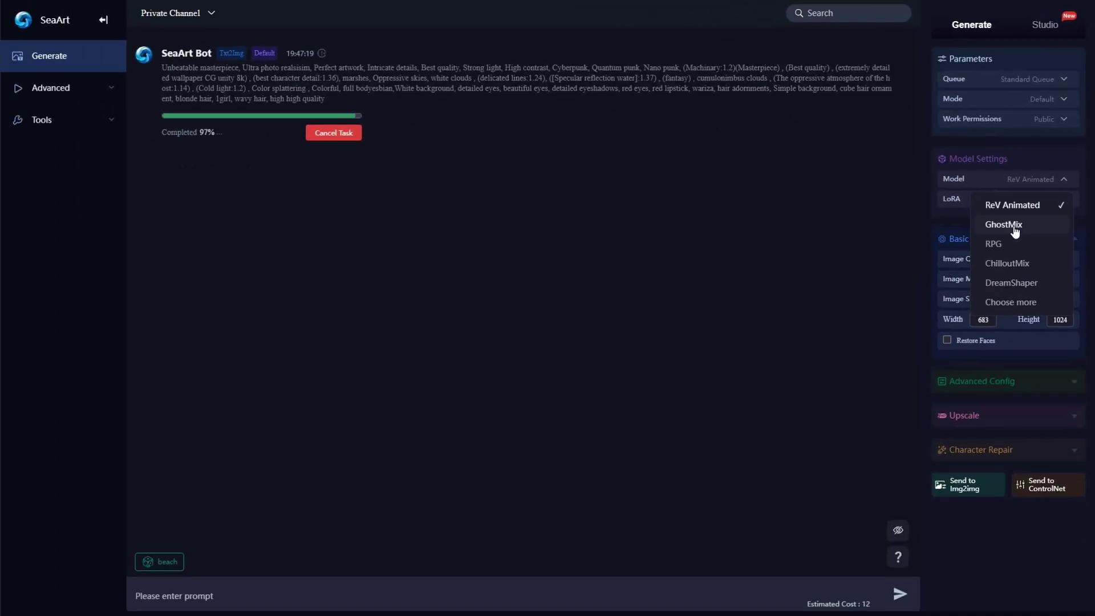
left_click(850, 224)
left_click(1069, 200)
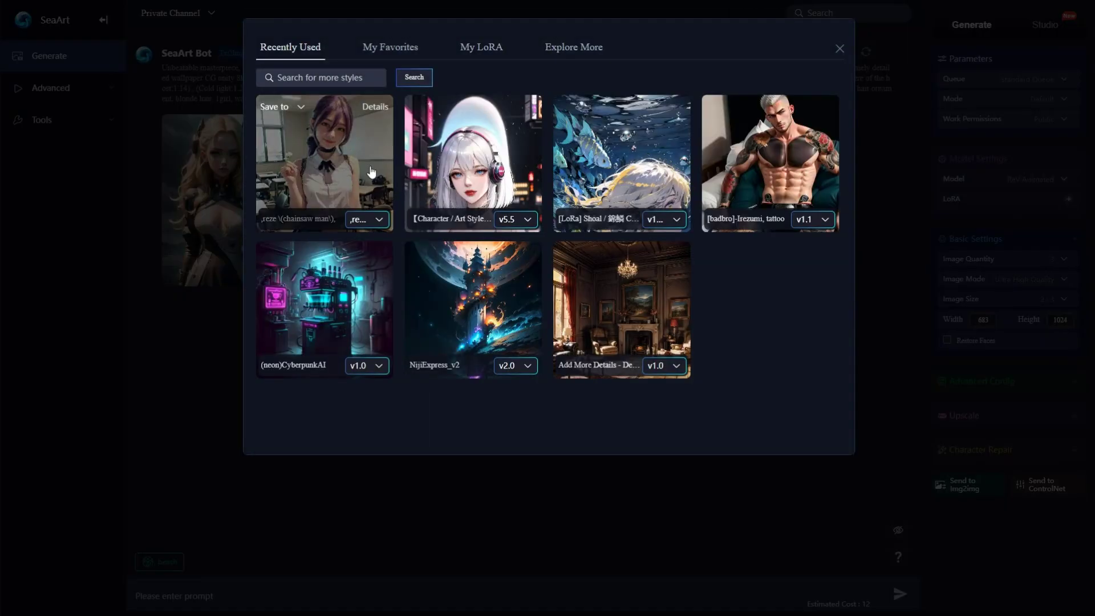
left_click(689, 498)
Keep ultra high quality, request four images at the 16:9 size, and expand advanced options.
left_click(1064, 364)
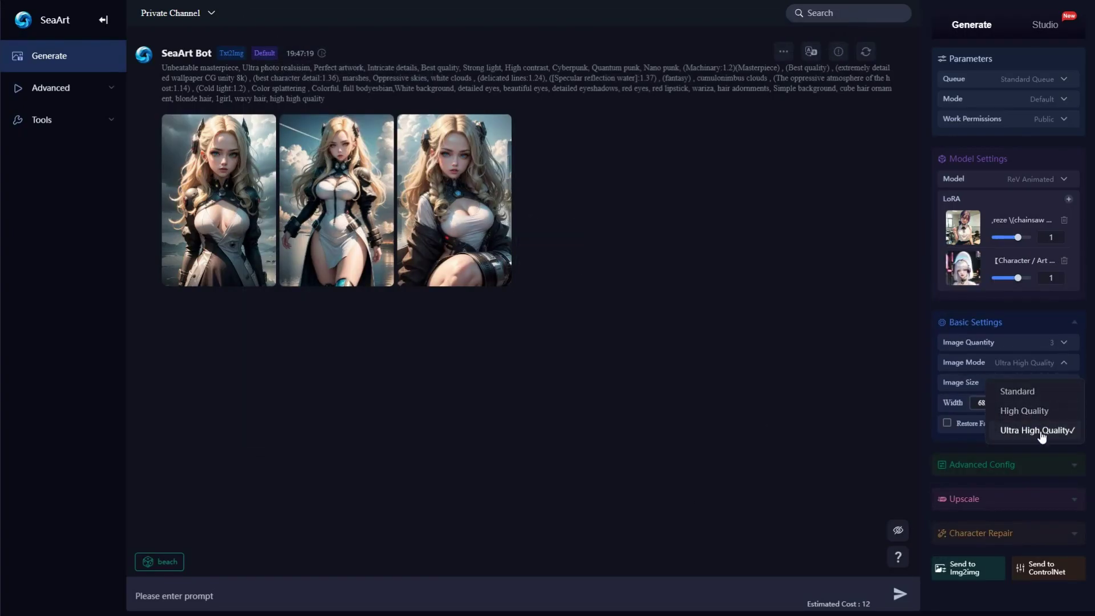
left_click(1041, 432)
left_click(1063, 344)
left_click(1027, 434)
left_click(1061, 383)
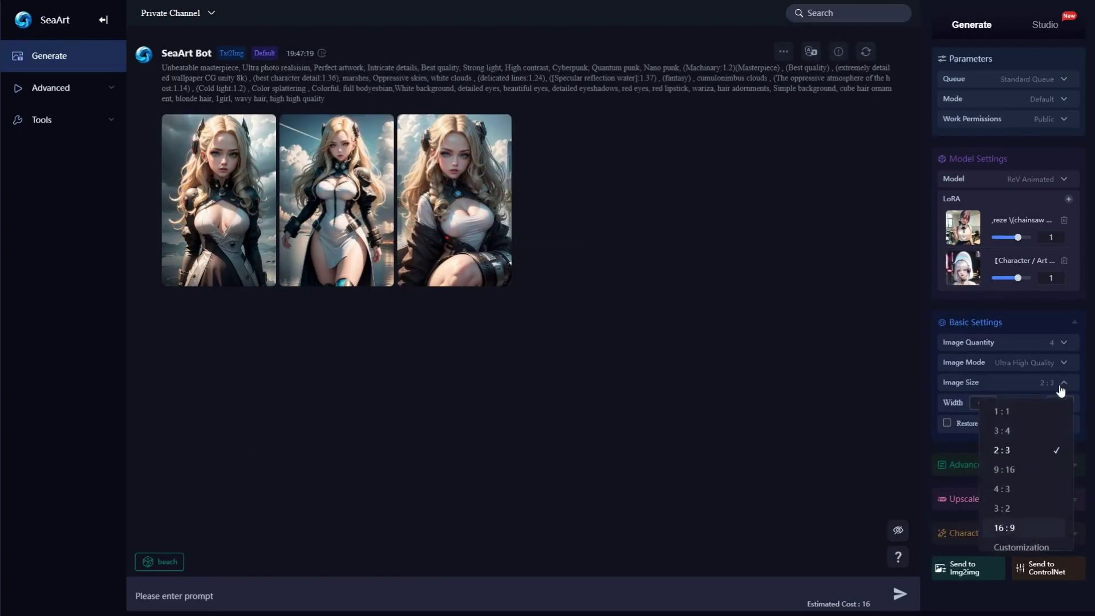
left_click(1020, 527)
left_click(1074, 469)
scroll(1044, 464, "down", 3)
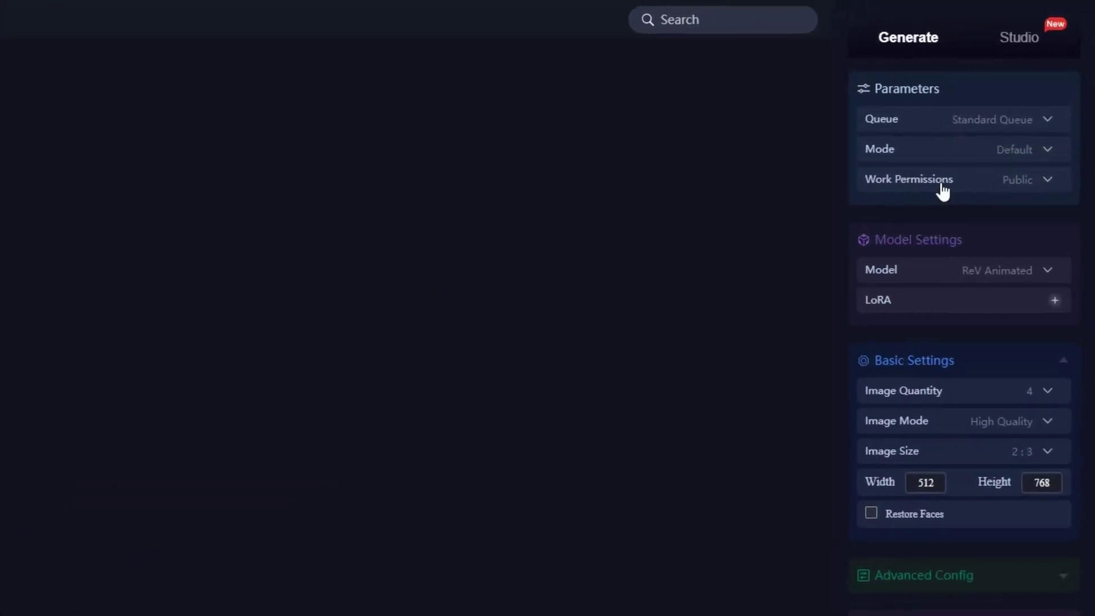
Keep Auto mode and enhance the short girl-in-colorful-clothes prompt with the magic wand.
left_click(1034, 185)
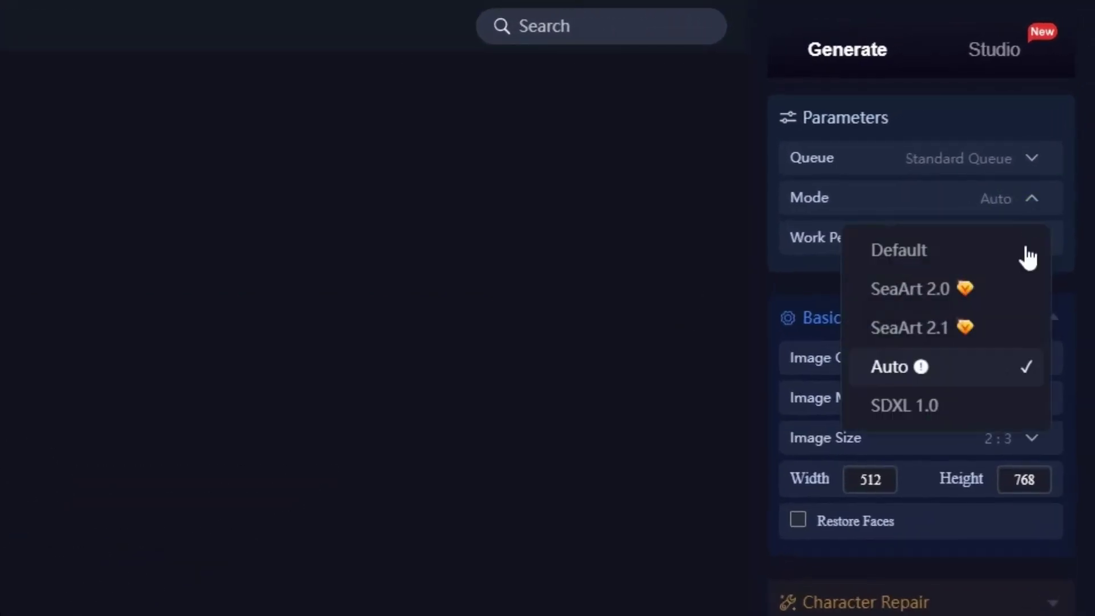
left_click(1007, 380)
type("a girl in colorful clothes")
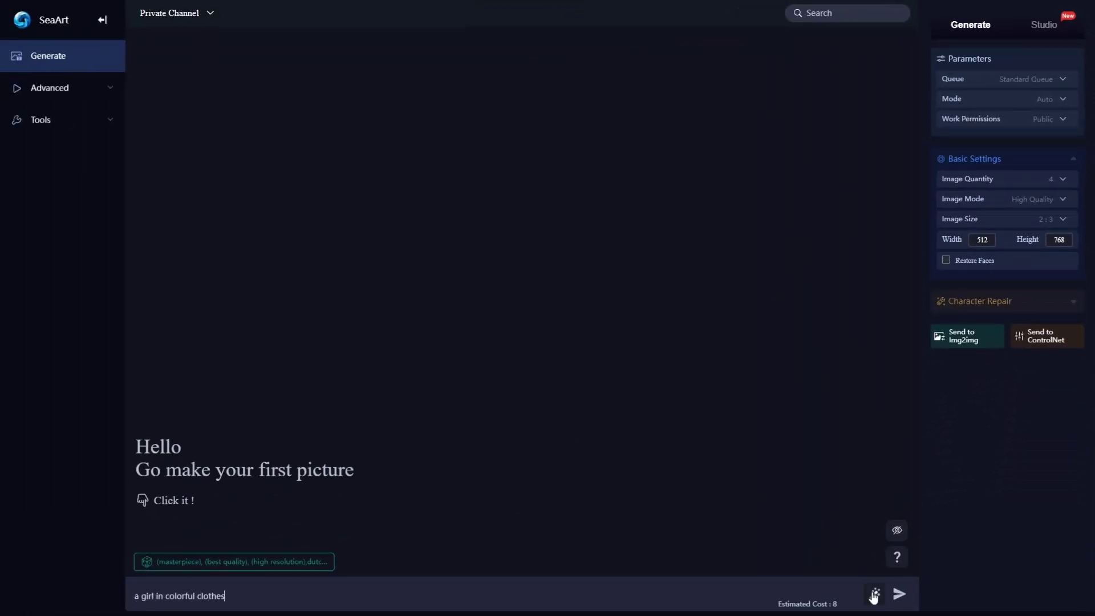
left_click(874, 593)
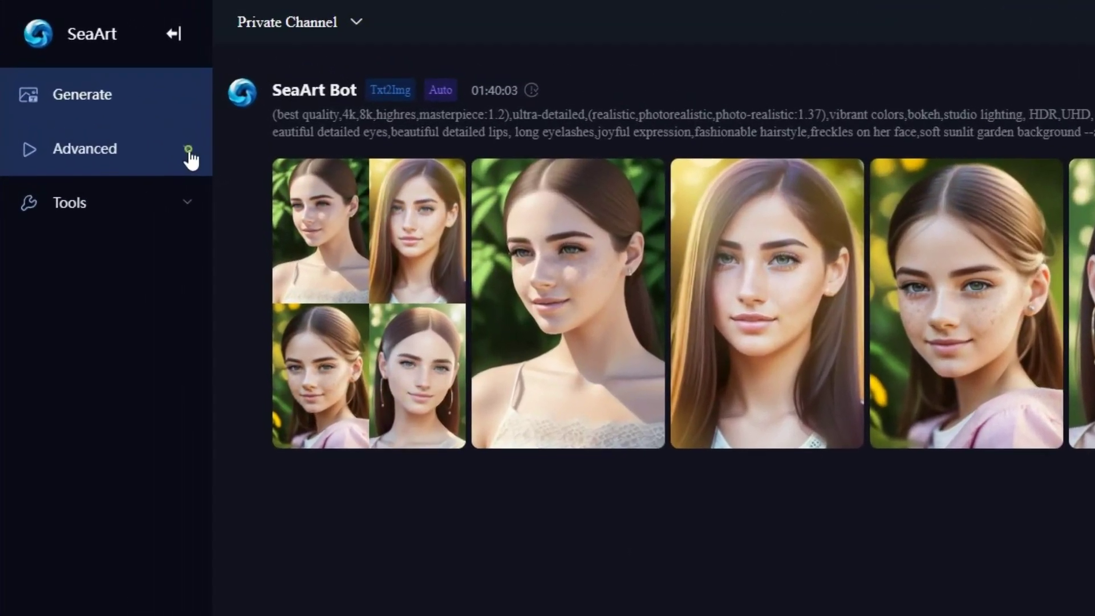
Expand the sidebar's Advanced group (Img2Img, ControlNet) and the Tools list.
left_click(189, 154)
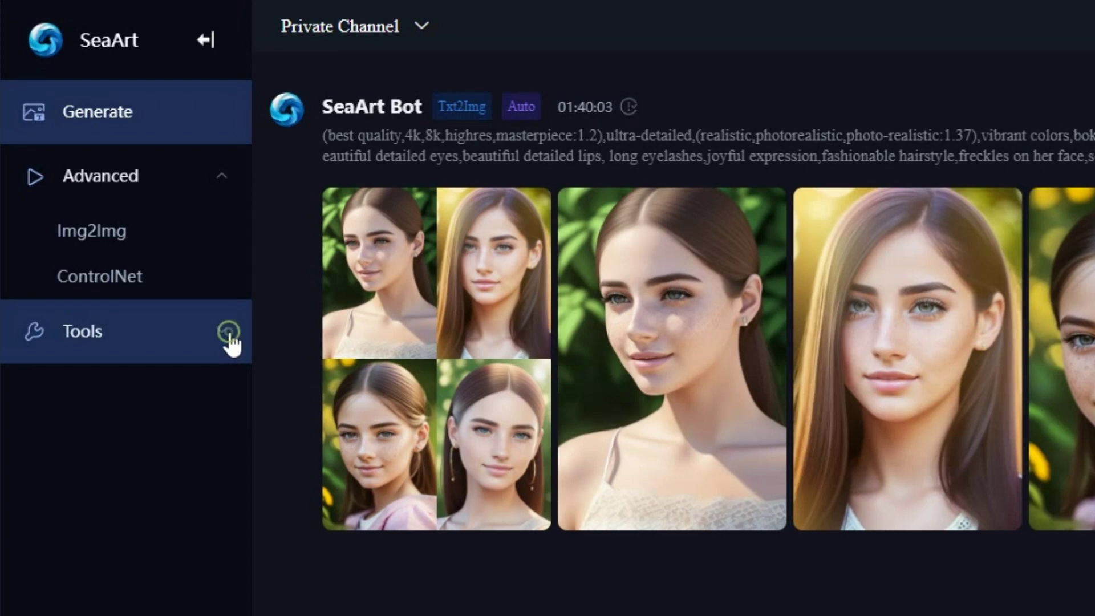
left_click(229, 342)
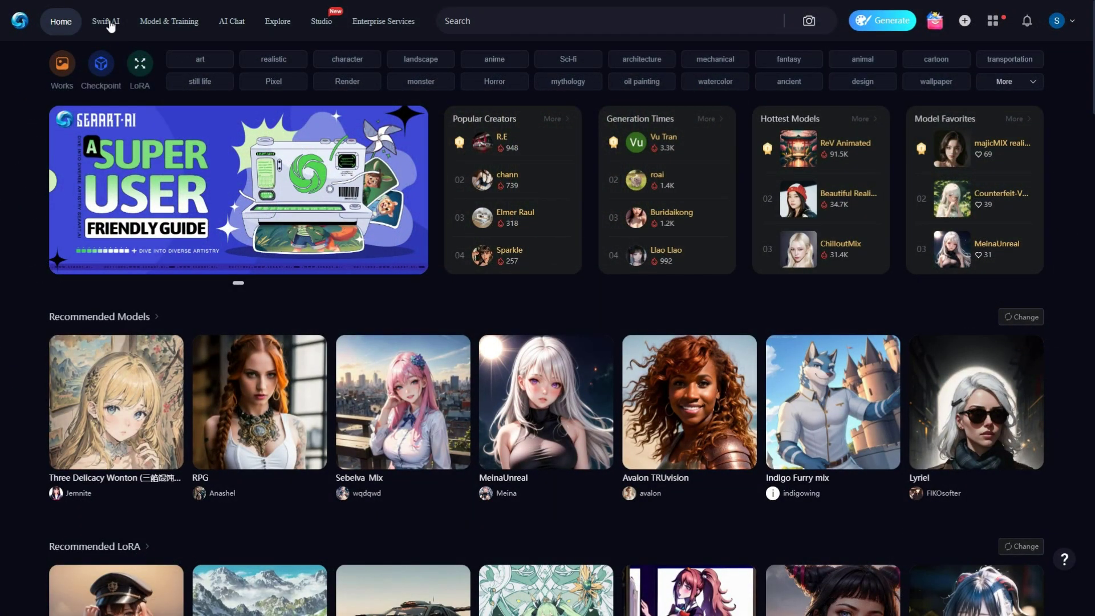
Go to the Swift AI tools page and enter the AI Filters photo-to-artwork tool.
left_click(106, 22)
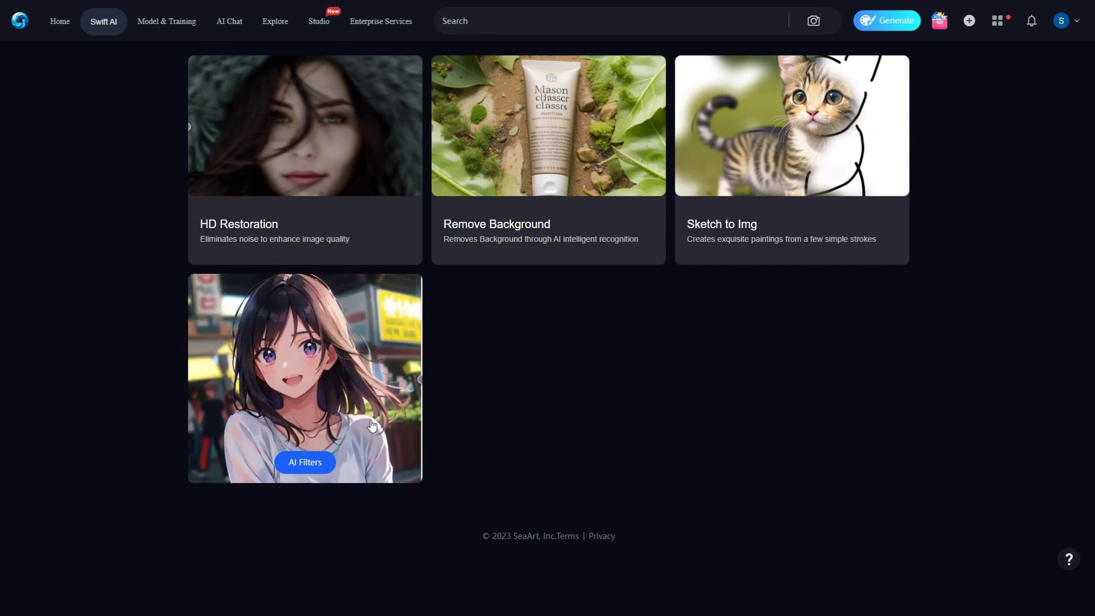
left_click(312, 461)
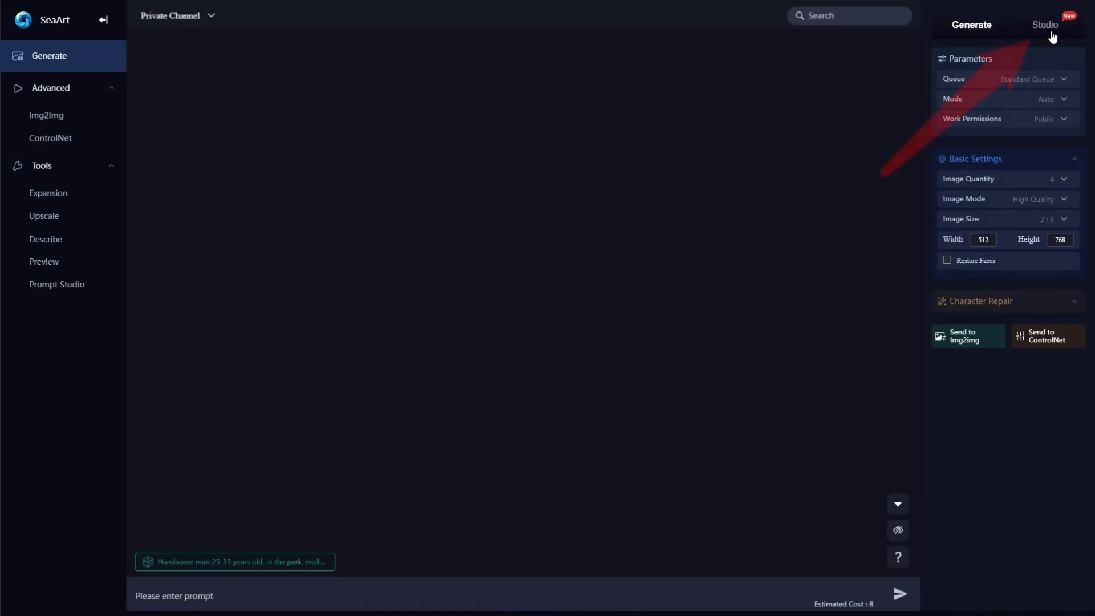
Switch the right panel to Studio and show its art style list with Studio Ghibli Anime.
left_click(1046, 28)
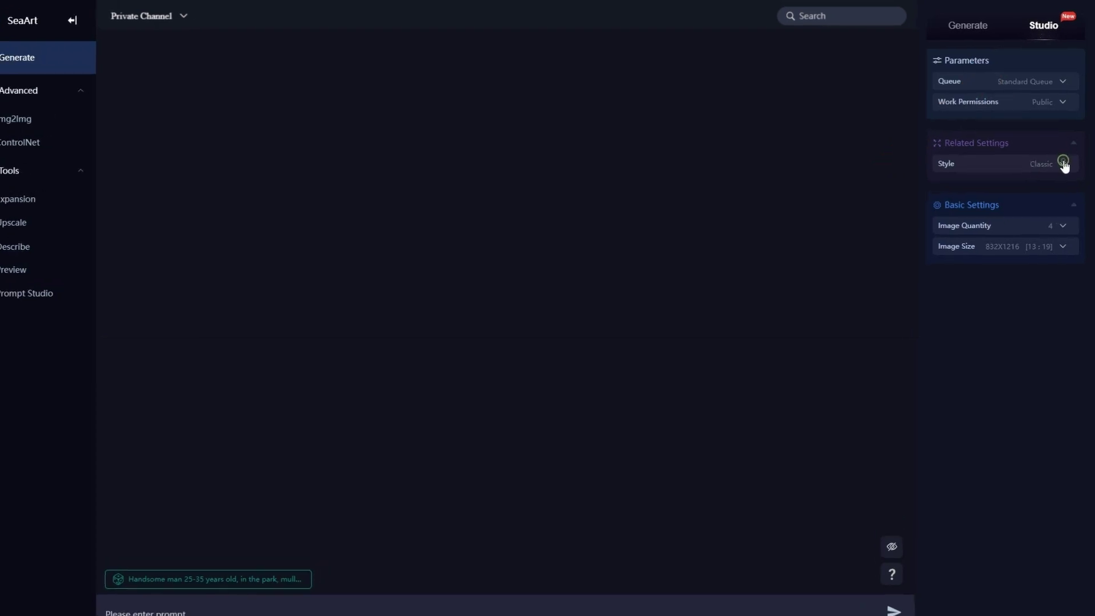
left_click(1064, 162)
scroll(1048, 306, "down", 2)
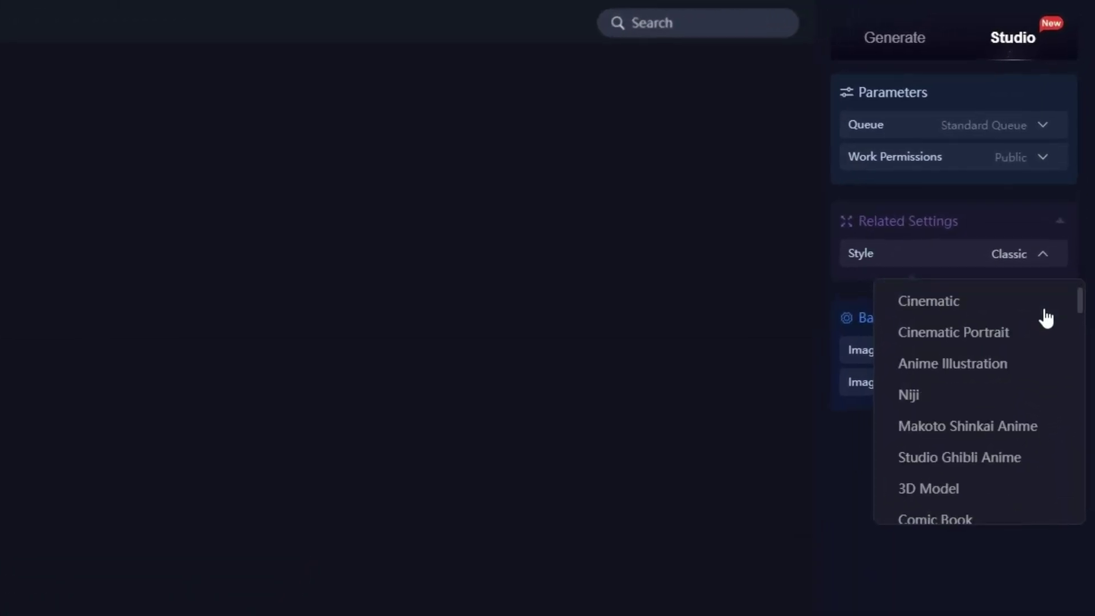
scroll(1045, 313, "down", 2)
scroll(1046, 315, "down", 2)
scroll(1046, 317, "down", 2)
scroll(1045, 317, "down", 2)
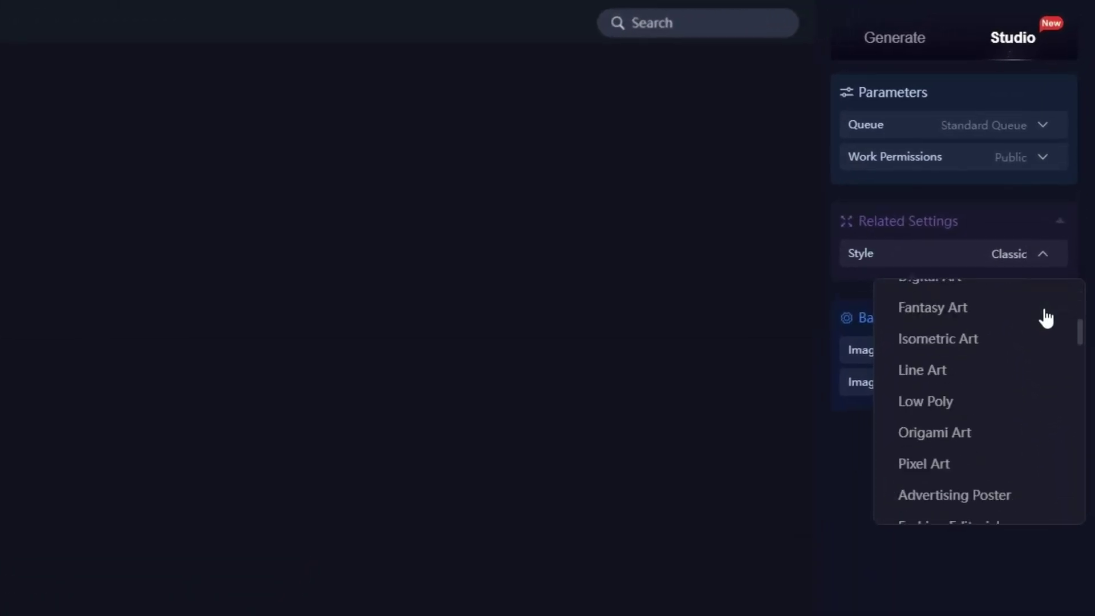
scroll(1045, 317, "down", 2)
scroll(1056, 385, "down", 1)
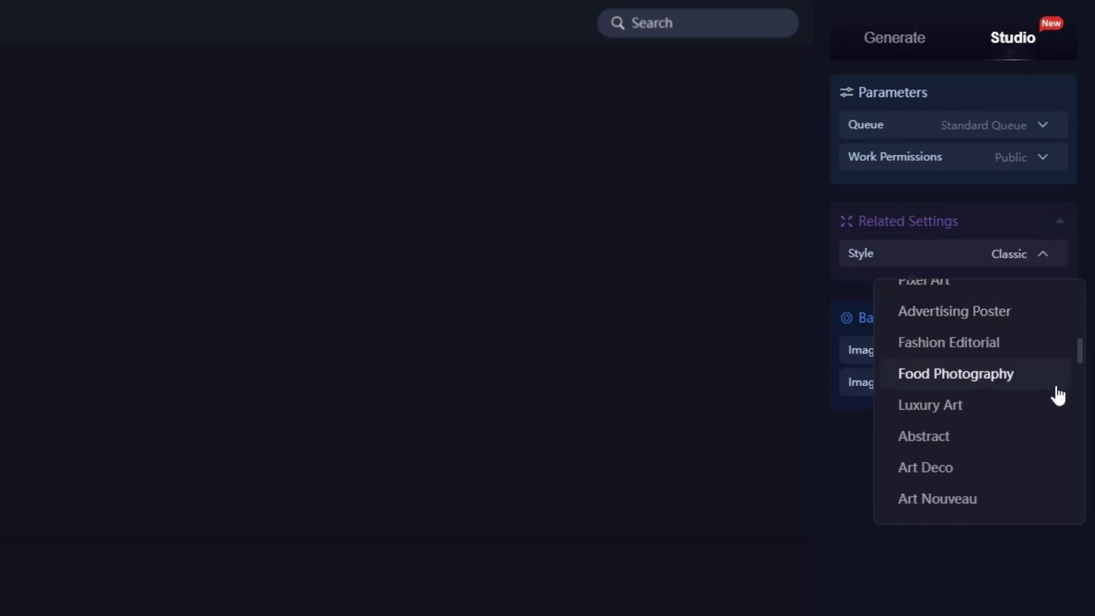
scroll(1057, 393, "up", 1)
scroll(1057, 394, "up", 3)
scroll(1057, 394, "up", 2)
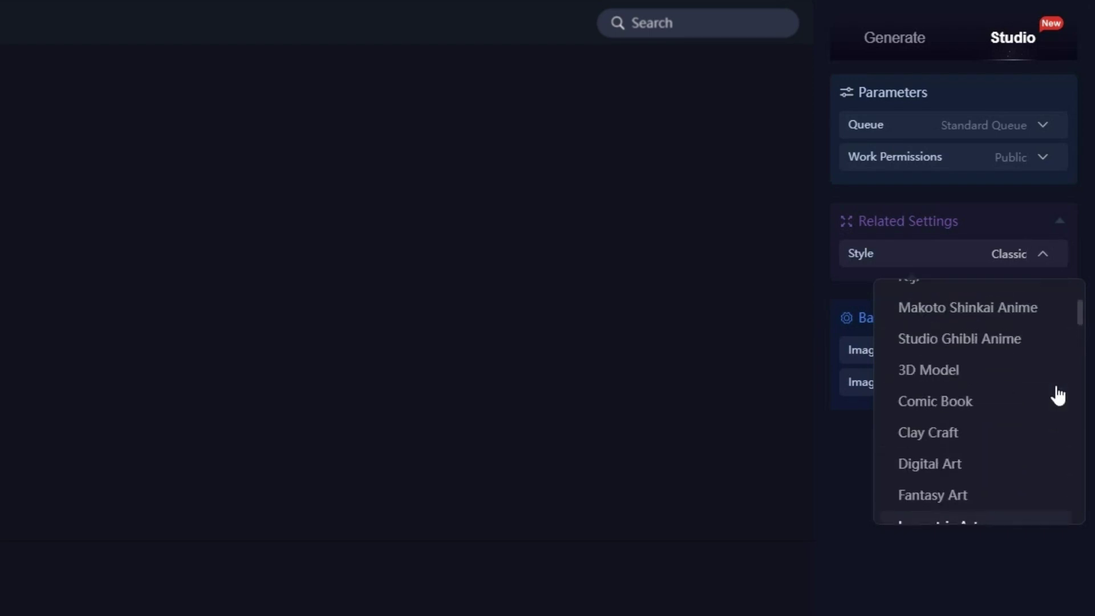
scroll(1057, 393, "up", 3)
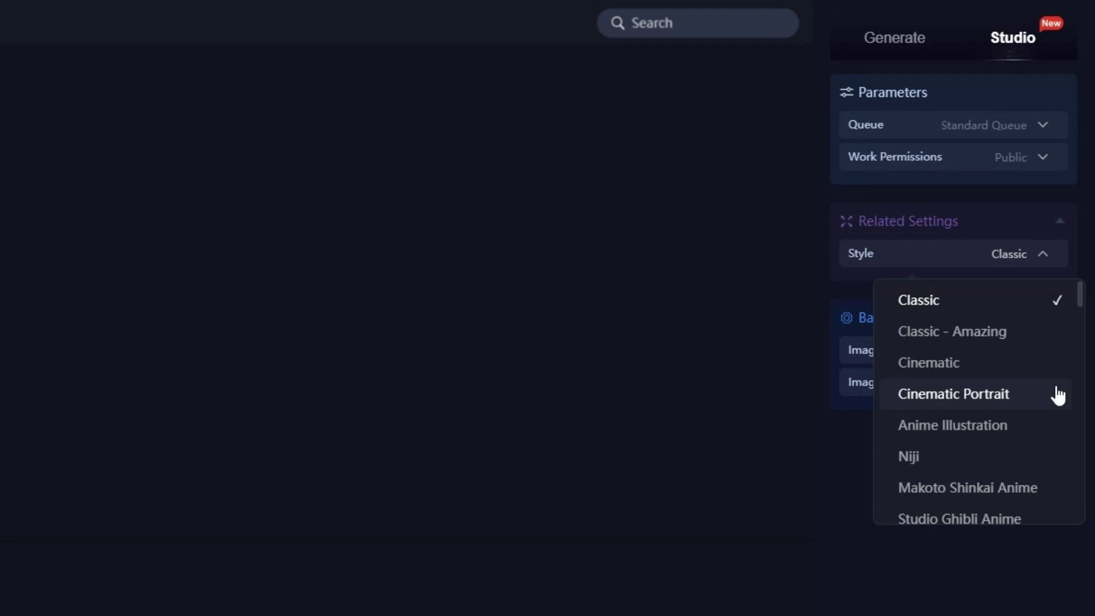
scroll(1057, 393, "down", 1)
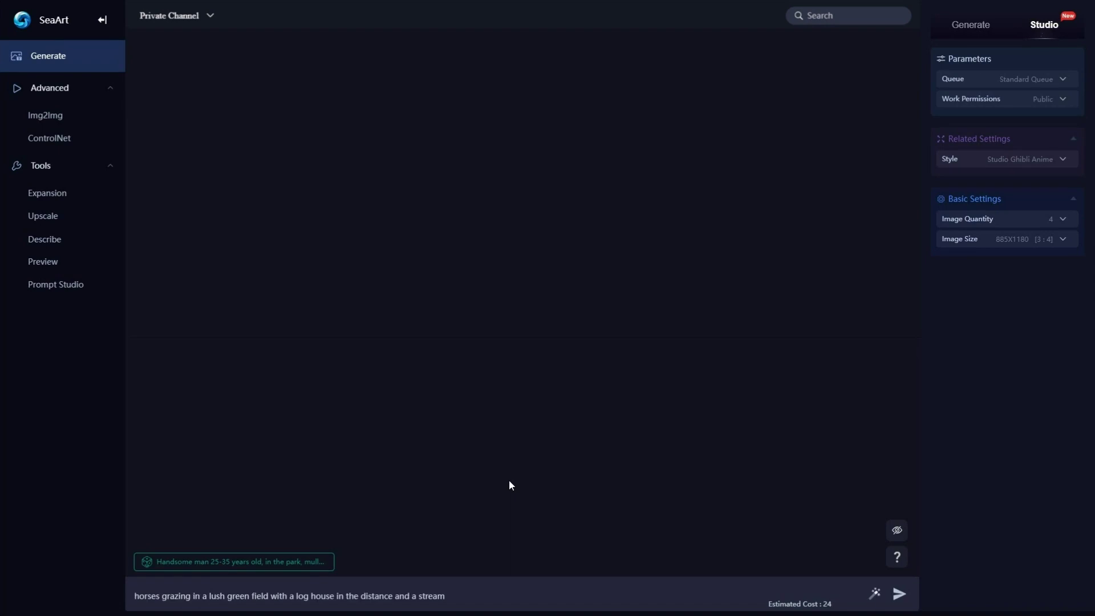
Enhance the horses-by-a-log-house prompt into a detailed description with the magic wand.
left_click(875, 596)
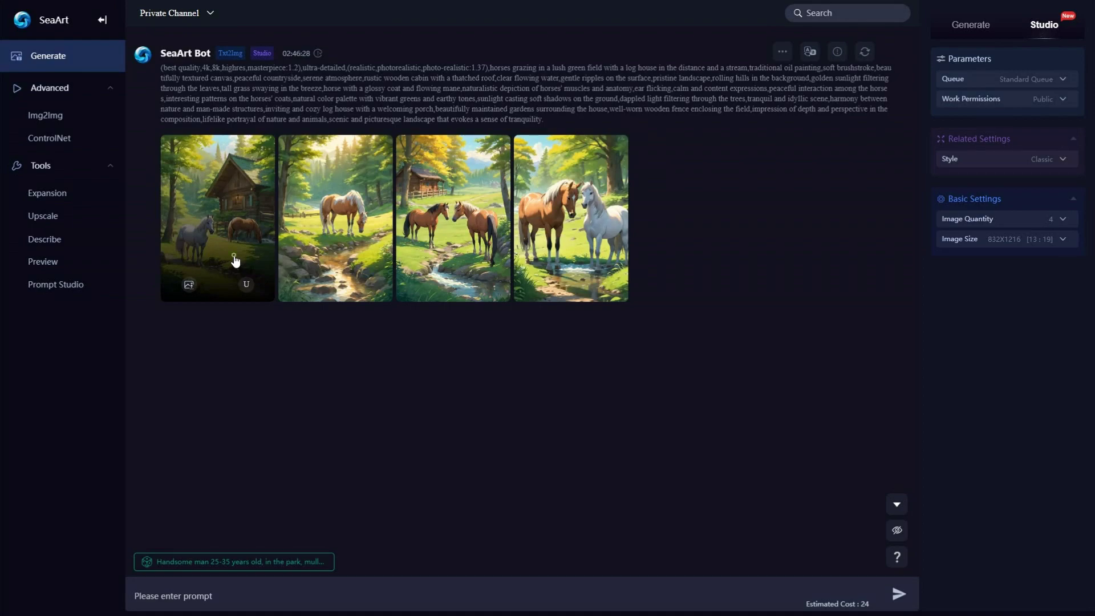
View the four horse images full size in turn, ending on two horses beside the stream.
left_click(242, 267)
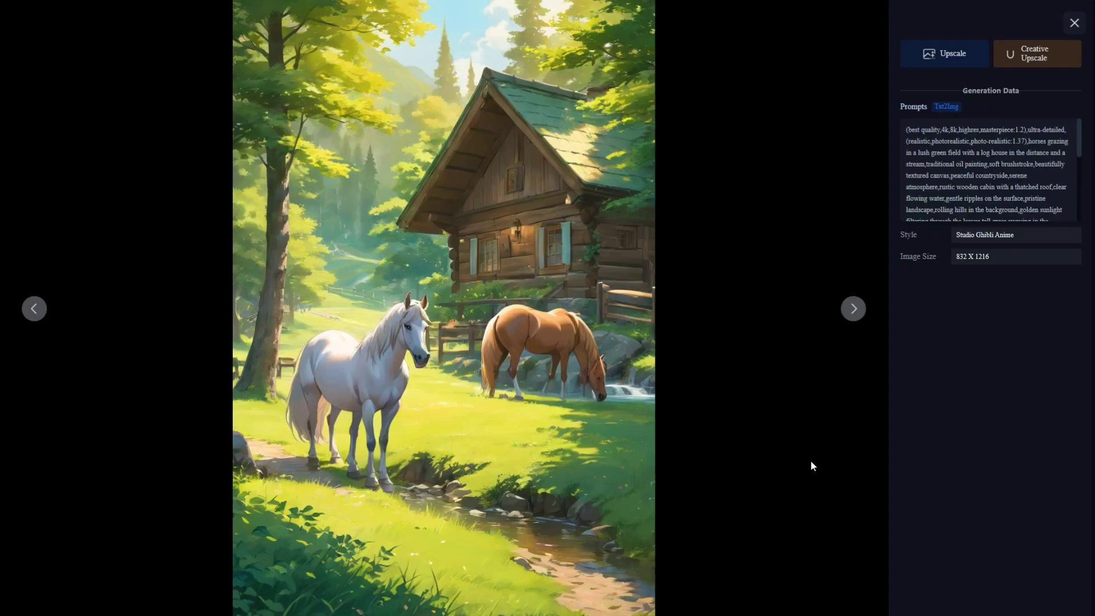
left_click(853, 309)
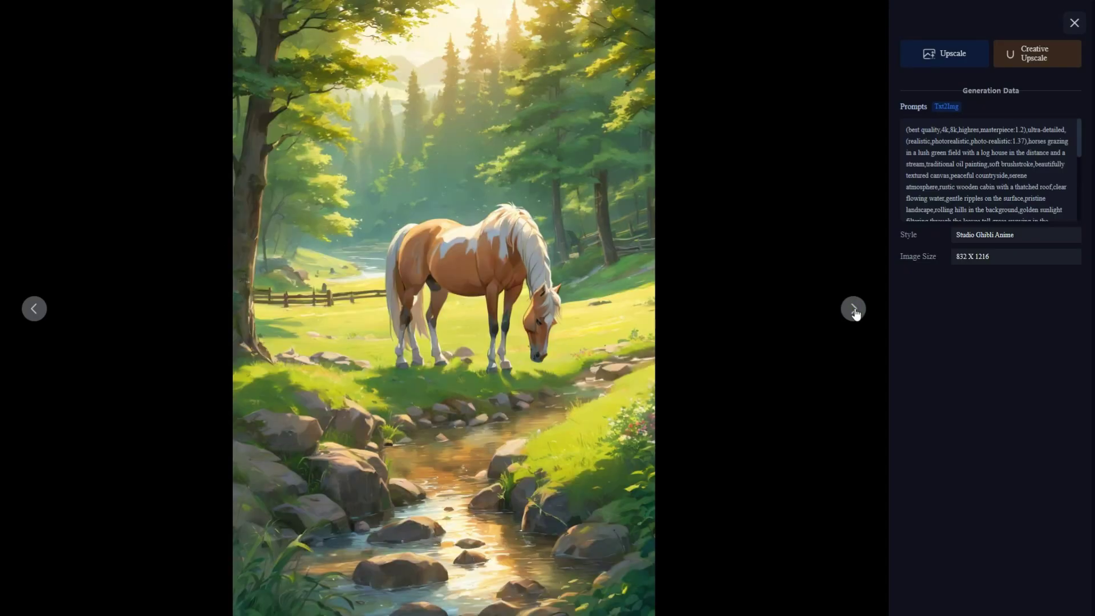
left_click(854, 310)
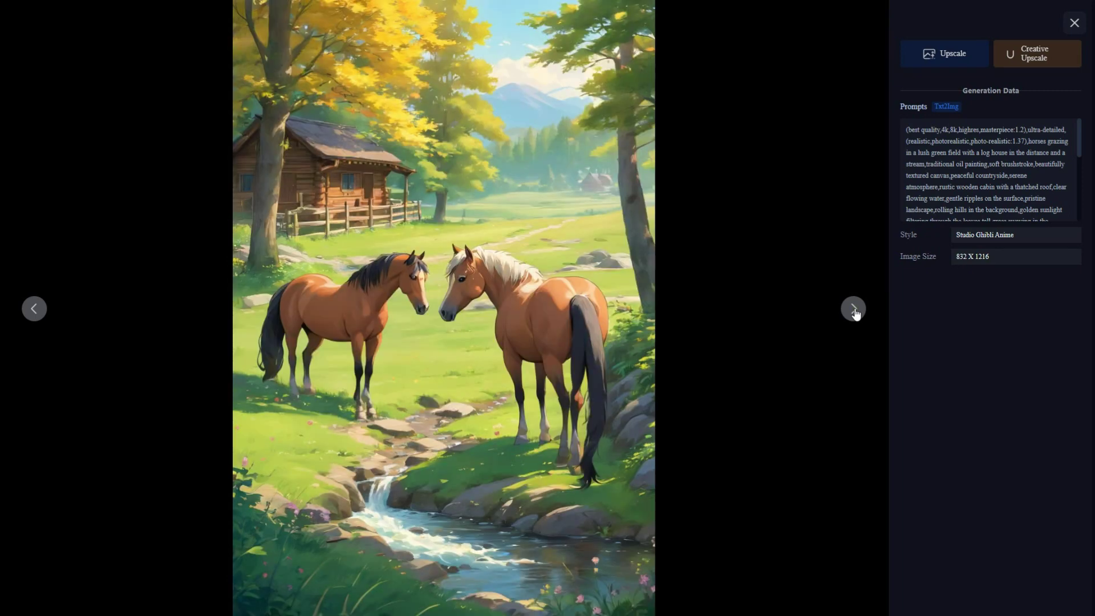
left_click(854, 310)
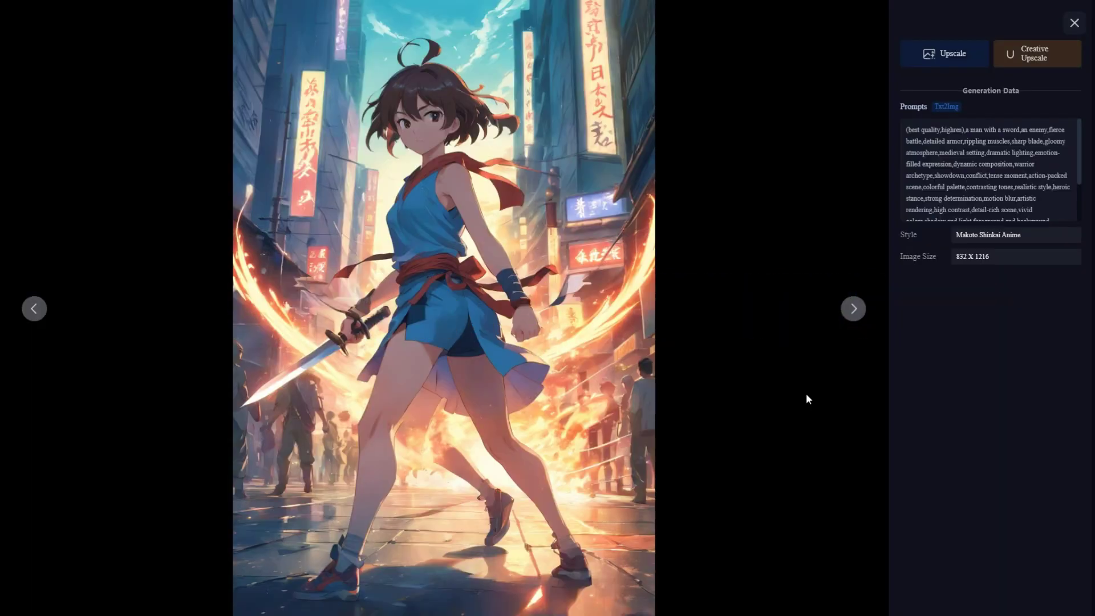
Step through the next three Makoto Shinkai Anime swordfighter images in the full-size viewer.
left_click(853, 314)
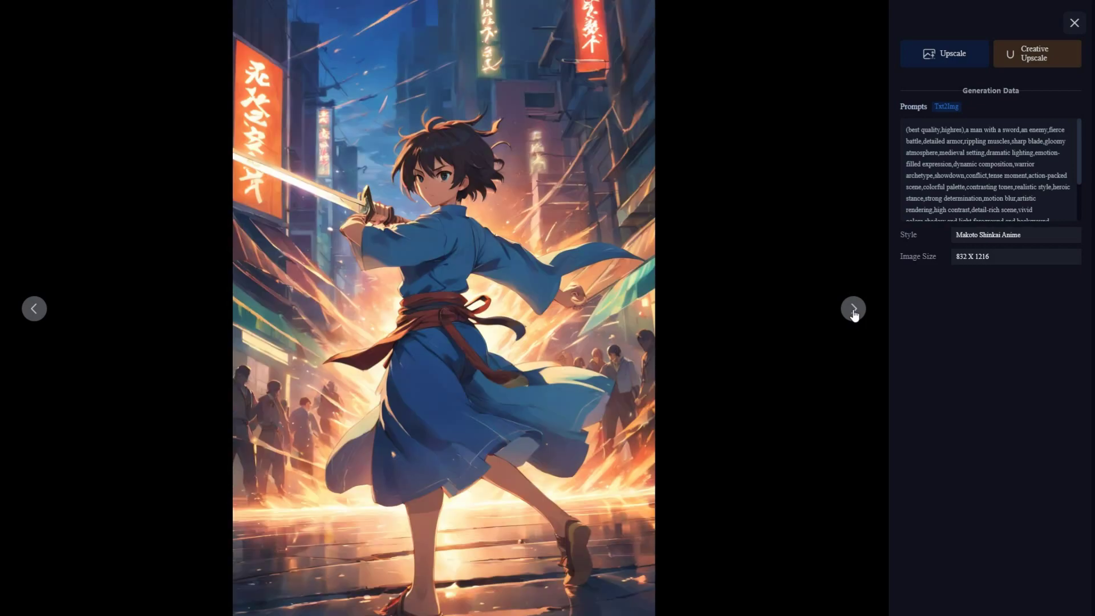
left_click(853, 313)
left_click(854, 314)
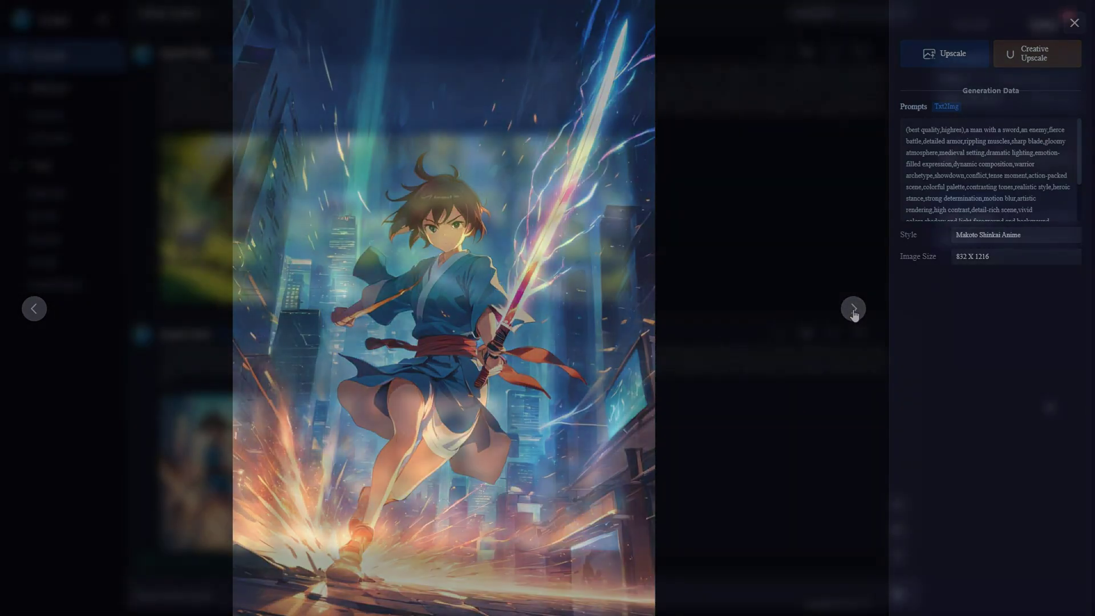